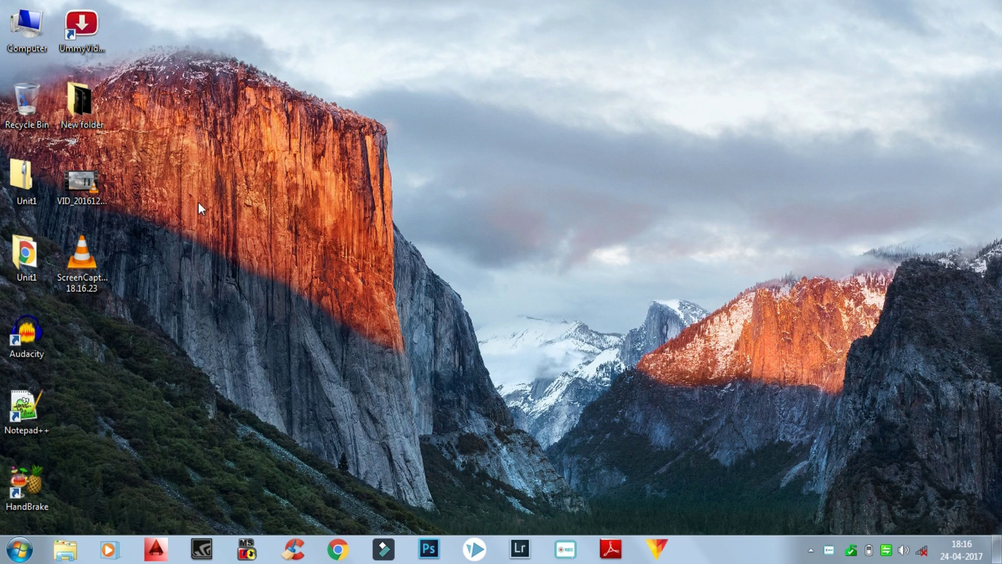
# Play VID_20161213_180812506_HDR with Windows Media Player, then close the player
pyautogui.rightClick(92, 183)
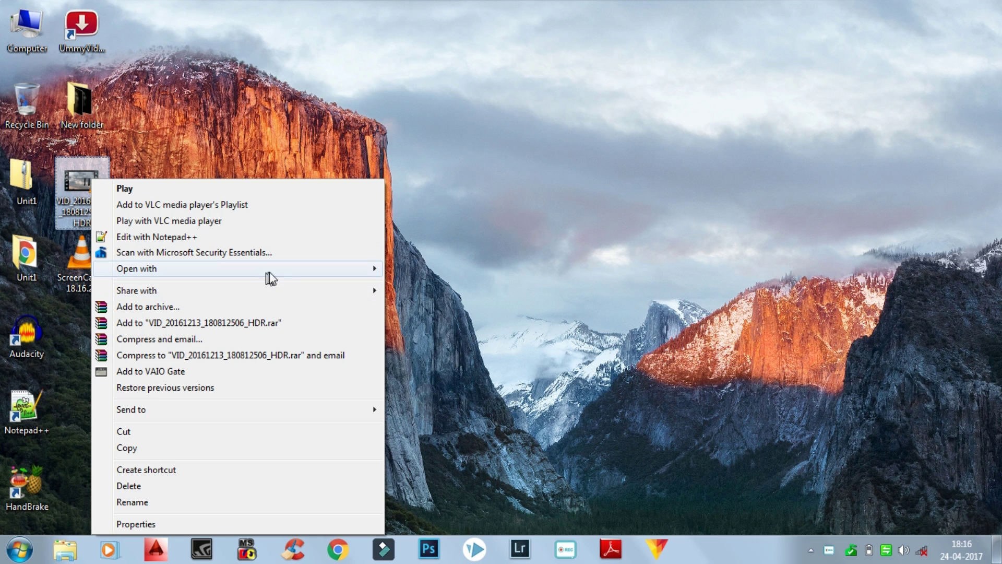
pyautogui.moveTo(313, 276)
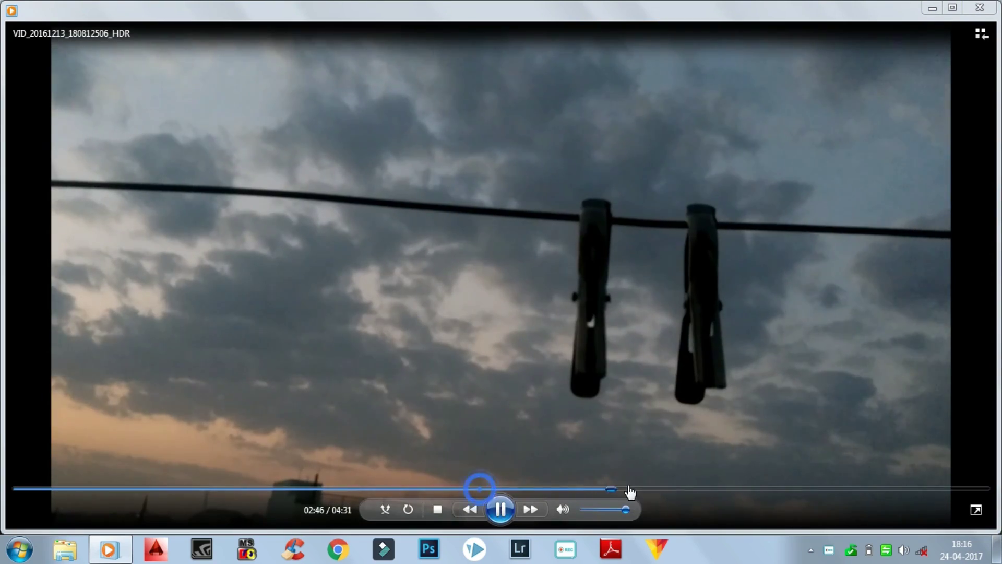
pyautogui.hotkey('alt', 'F4')
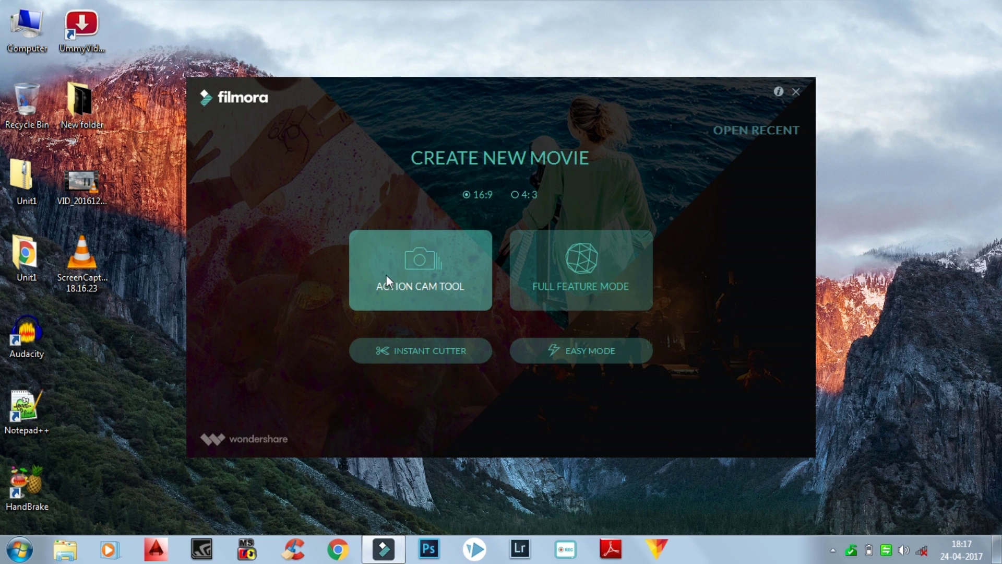
# Open the Action Cam Tool maximized and import VID_20161213_180812506_HDR.mp4 from the Desktop
pyautogui.click(390, 277)
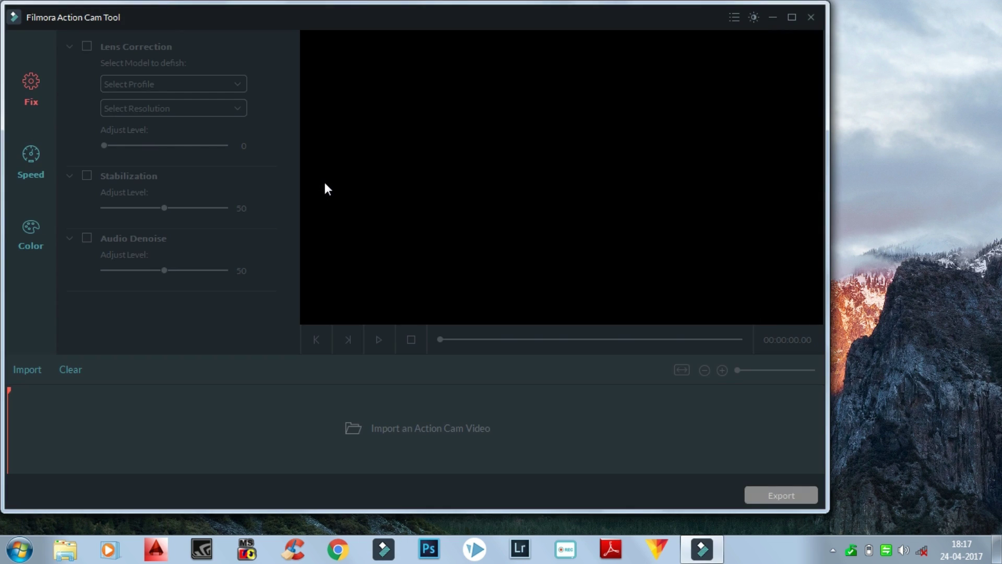
pyautogui.doubleClick(280, 17)
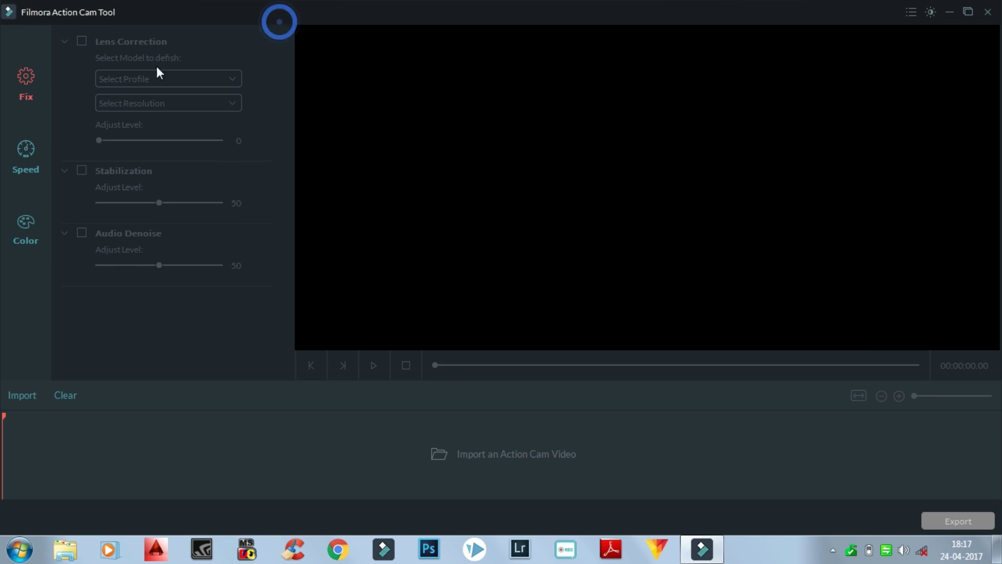
pyautogui.click(481, 454)
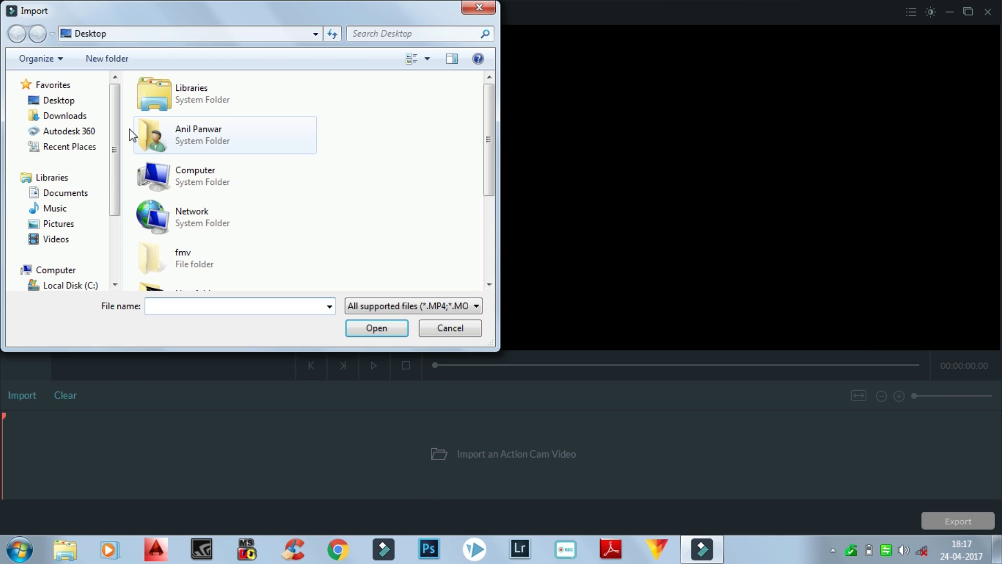
pyautogui.click(68, 99)
pyautogui.scroll(-5, 486, 129)
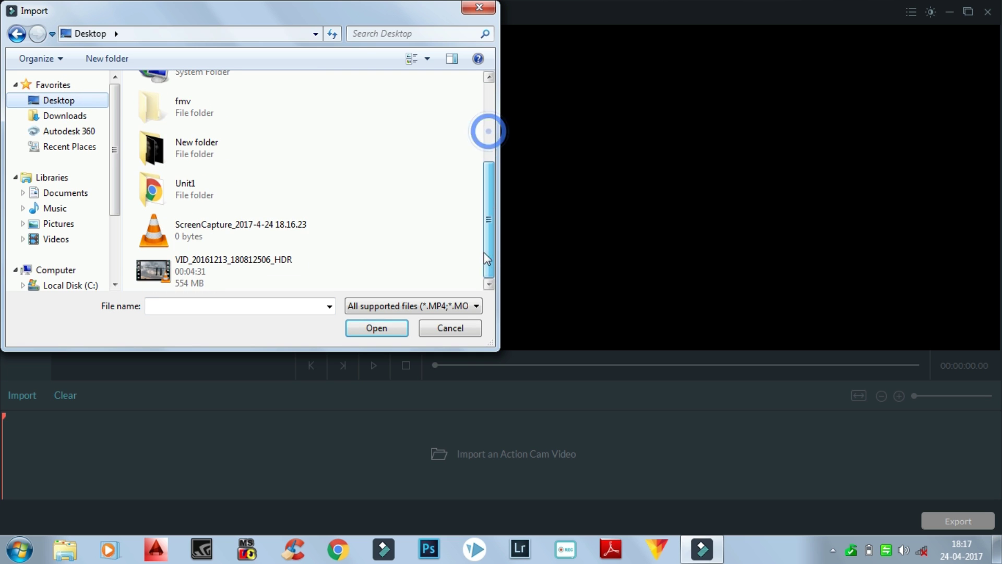
pyautogui.click(197, 278)
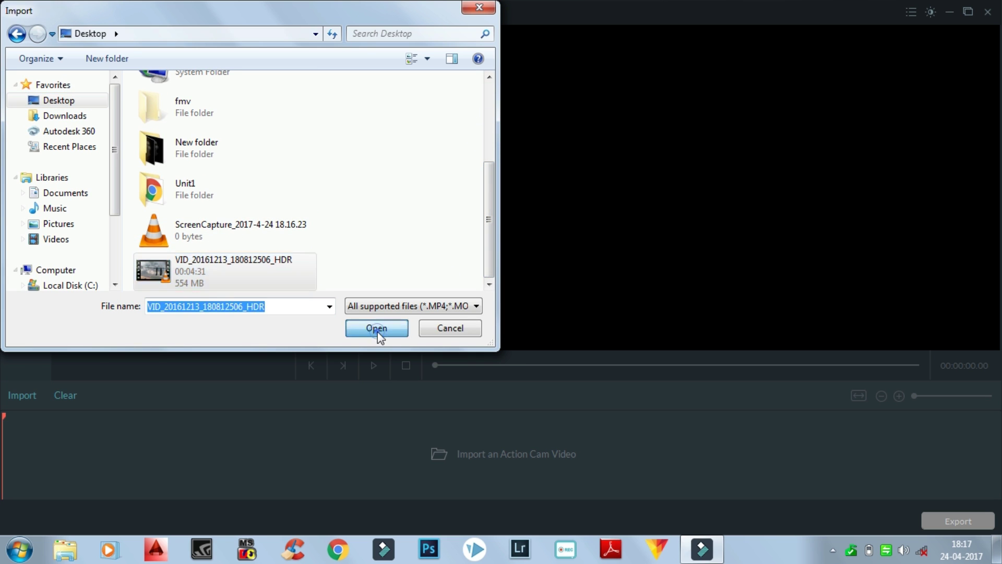
pyautogui.click(377, 330)
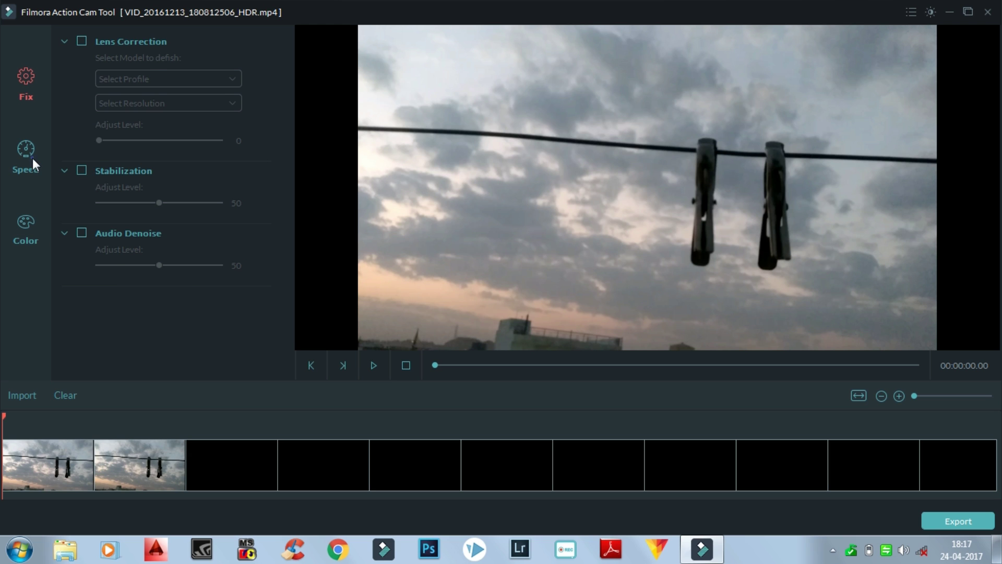
# Stretch the first speed section across the whole clip and set it to 10x
pyautogui.click(32, 157)
pyautogui.click(98, 64)
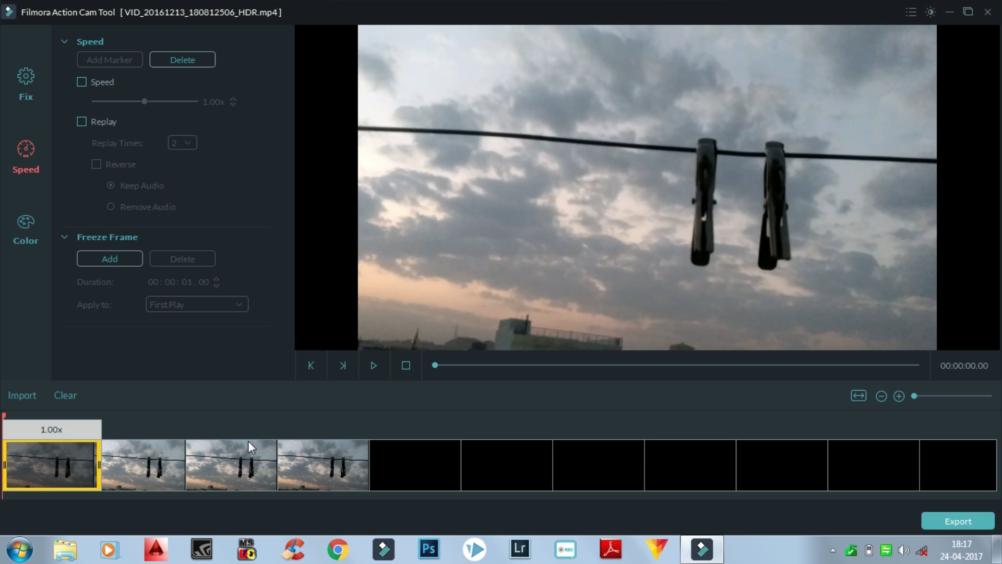
pyautogui.click(100, 464)
pyautogui.moveTo(101, 464); pyautogui.dragTo(1, 441)
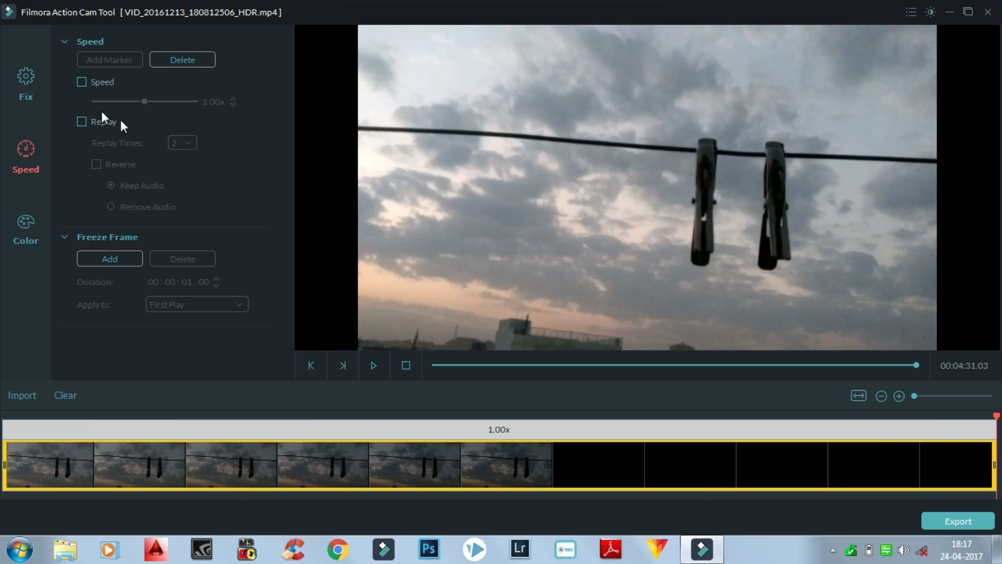
pyautogui.click(81, 82)
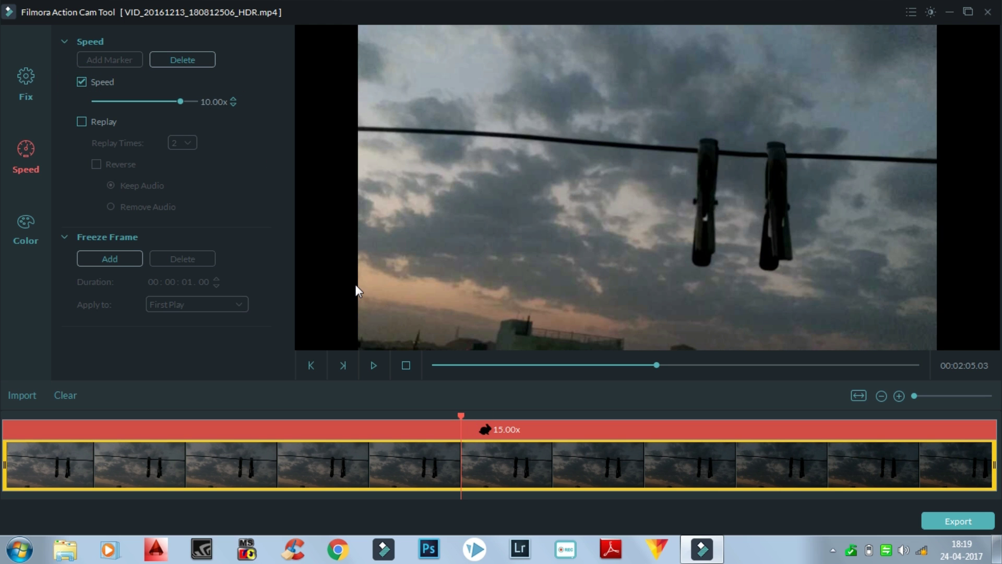
# Preview the 10x clip and export it as My Video MP4 with default settings
pyautogui.click(460, 417)
pyautogui.click(374, 366)
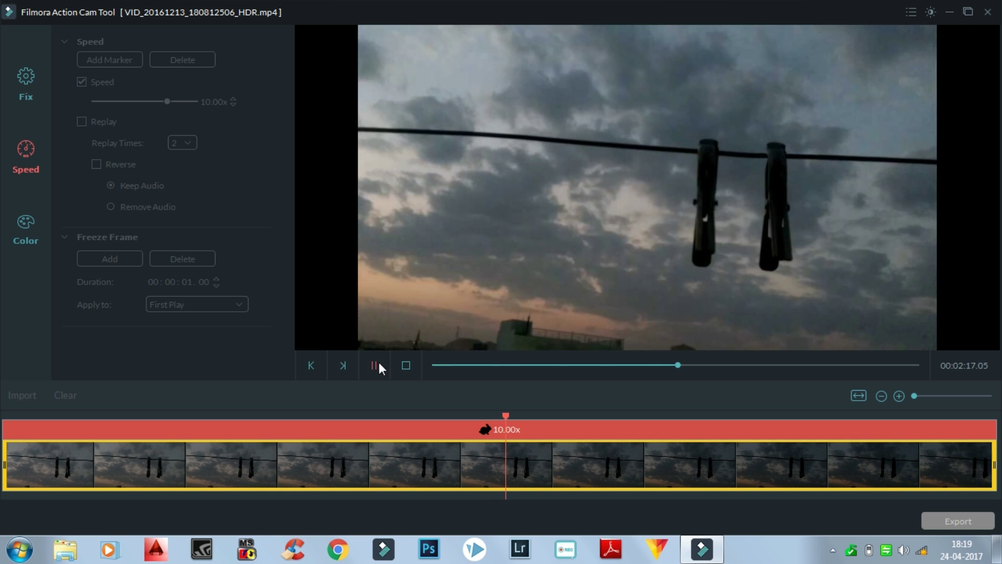
pyautogui.click(374, 366)
pyautogui.click(959, 520)
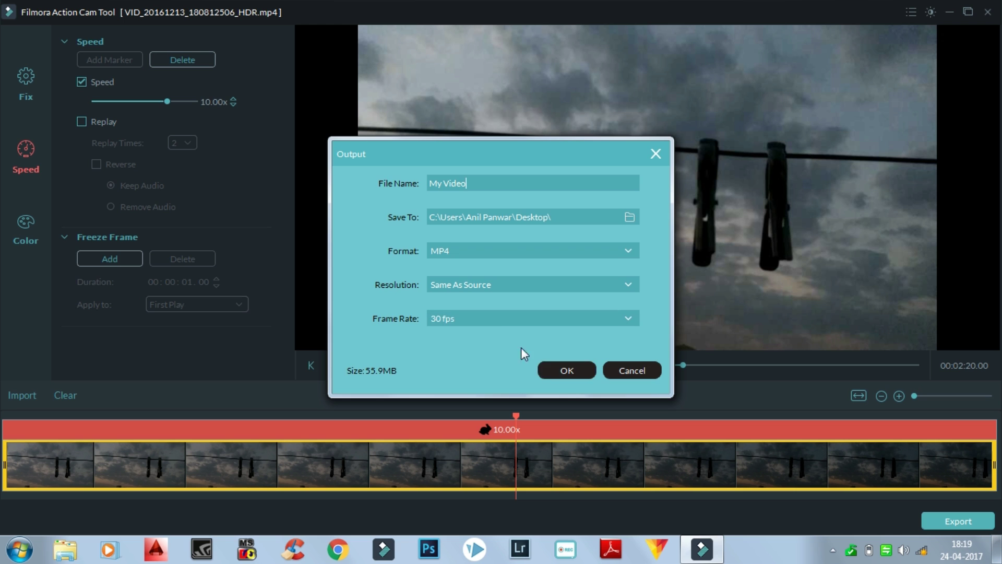
pyautogui.click(567, 370)
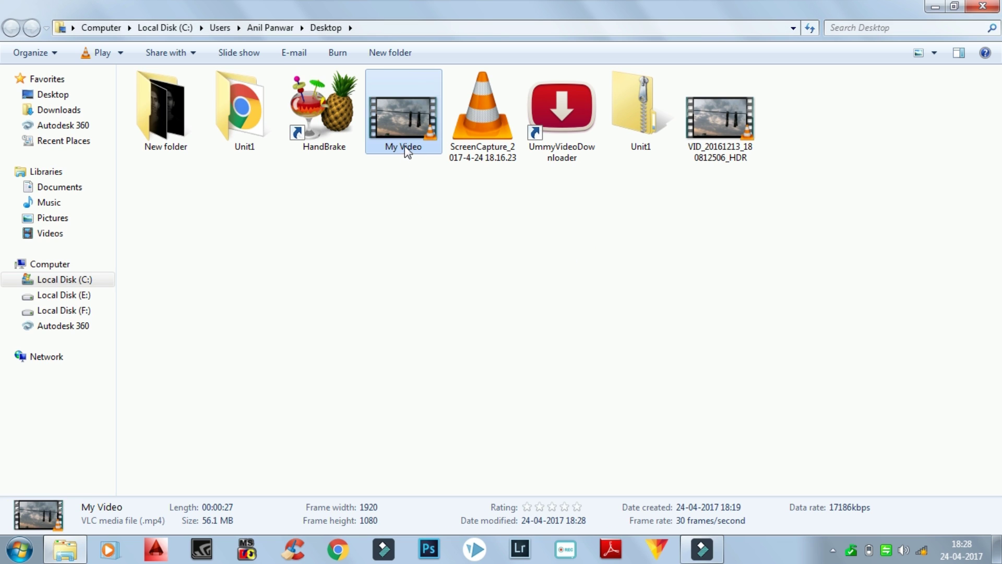
# Clear the Action Cam Tool project and drag My Video.mp4 from the Desktop into it
pyautogui.click(702, 548)
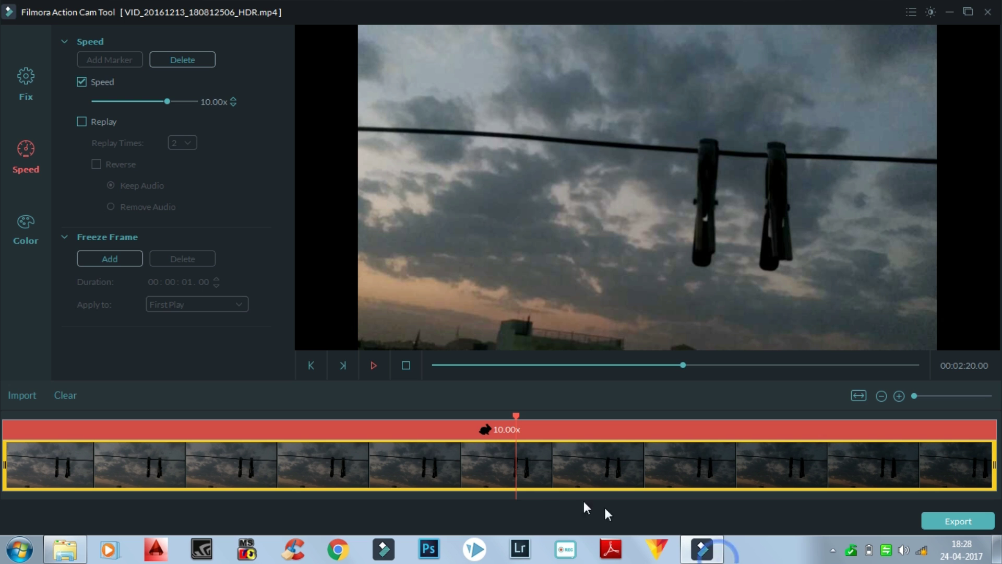
pyautogui.click(66, 395)
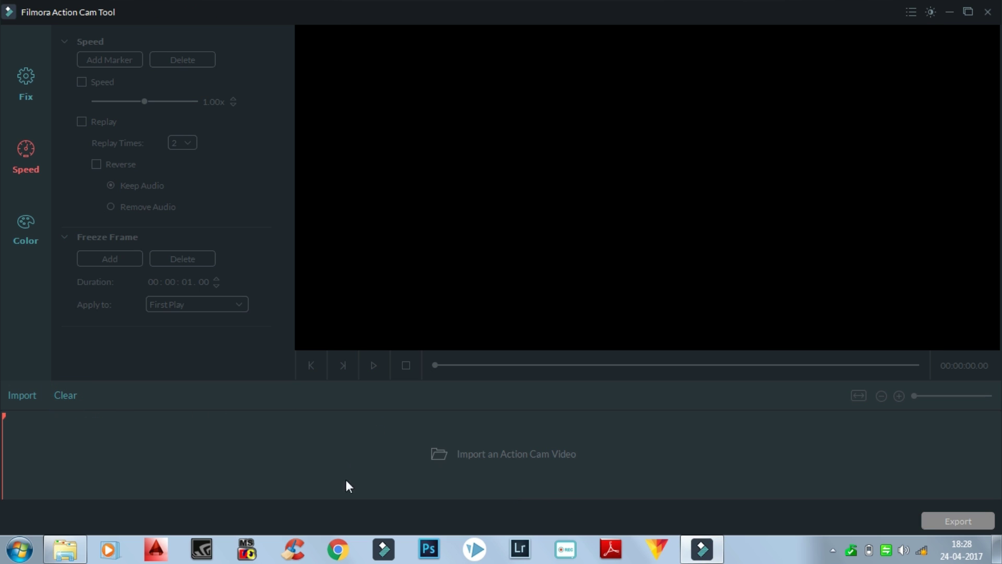
pyautogui.click(66, 549)
pyautogui.moveTo(418, 107); pyautogui.dragTo(558, 470)
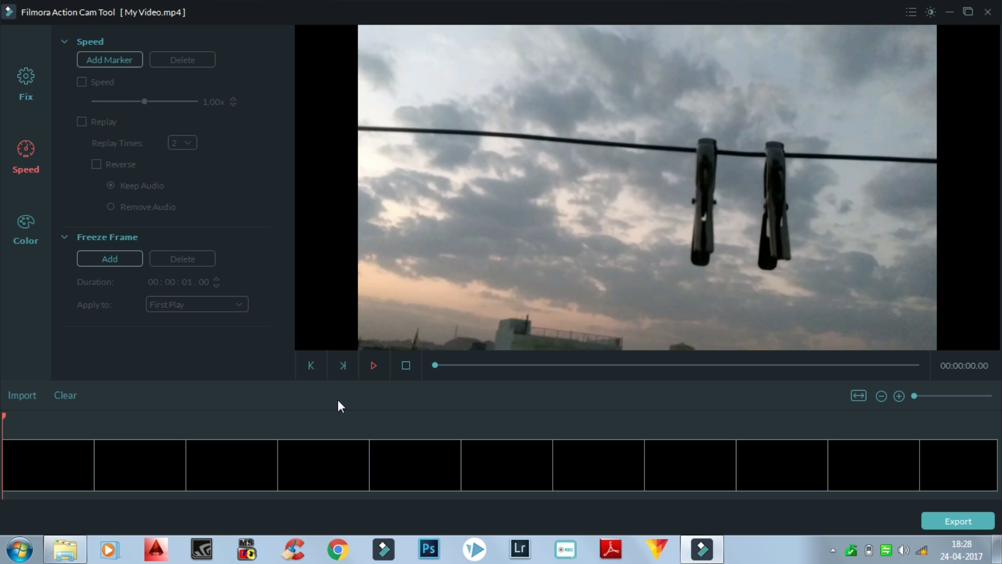
# Stretch My Video's speed section over the full clip, set 4.00x, and play the preview
pyautogui.click(90, 56)
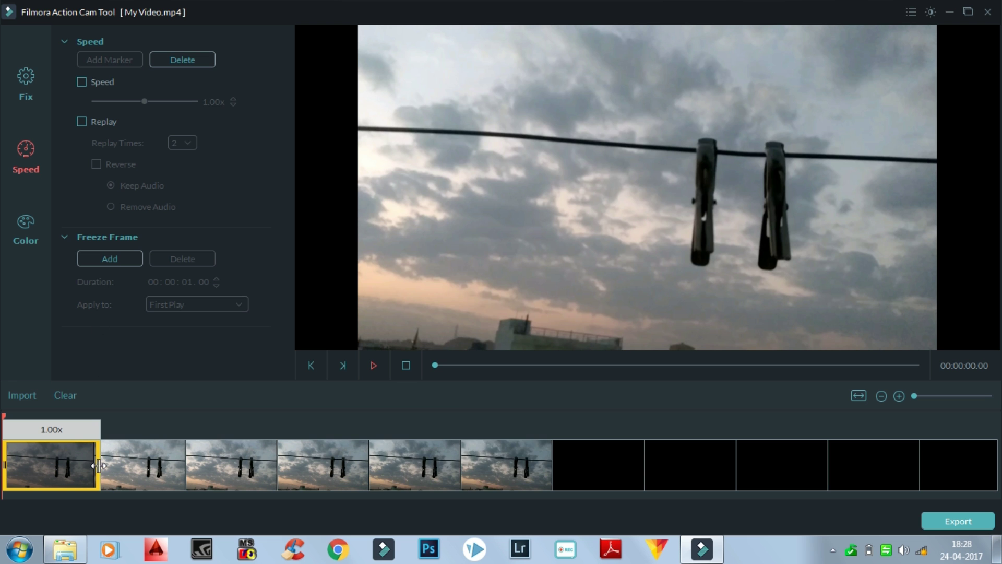
pyautogui.moveTo(98, 466); pyautogui.dragTo(995, 465)
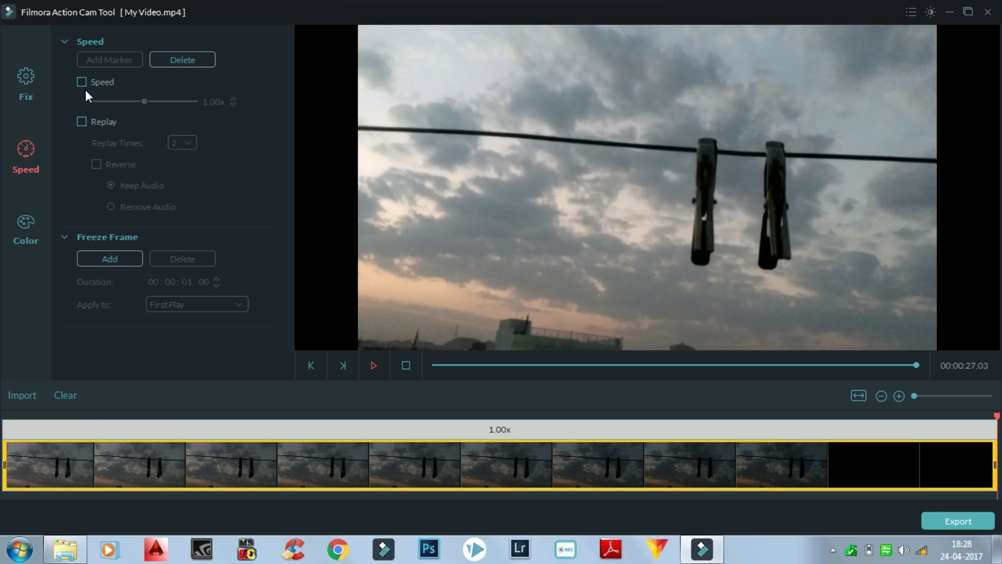
pyautogui.click(82, 83)
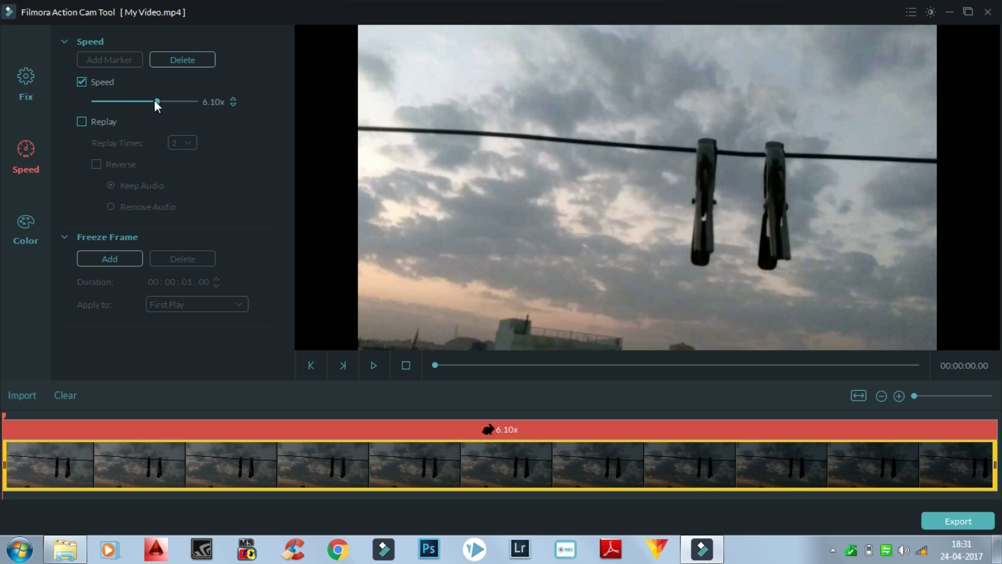
pyautogui.moveTo(155, 100); pyautogui.dragTo(151, 100)
pyautogui.write('4')
pyautogui.press('Return')
pyautogui.click(374, 364)
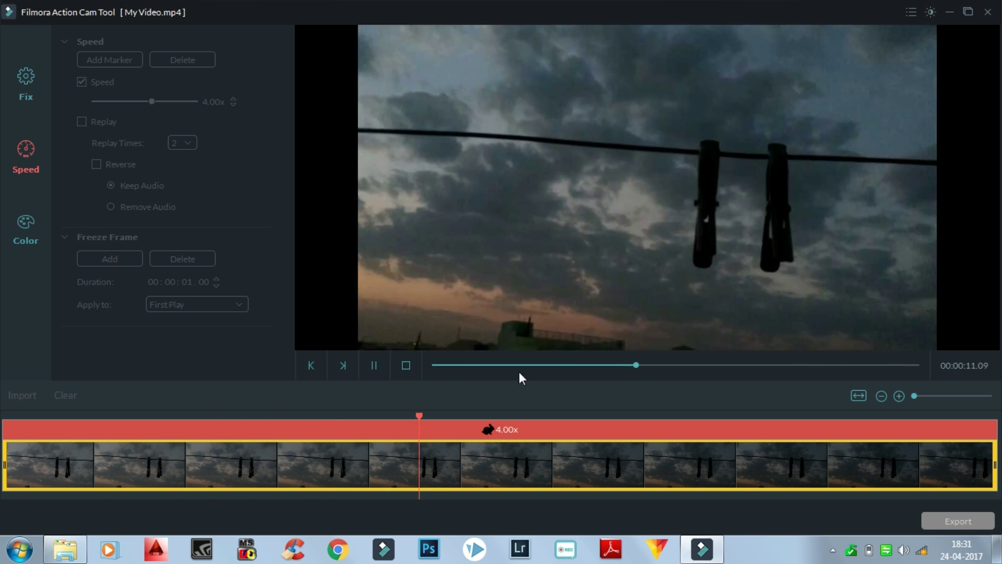
pyautogui.click(374, 365)
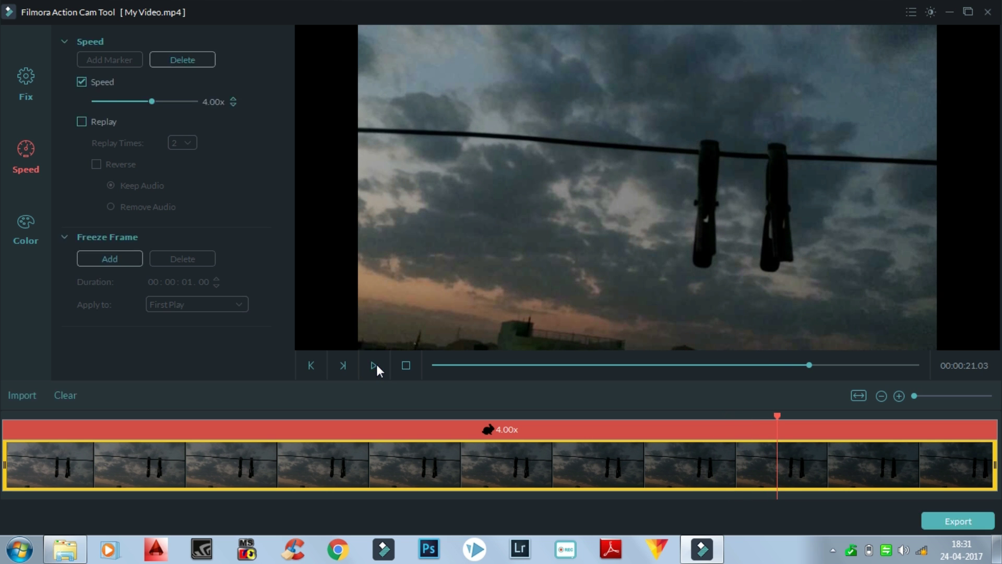
pyautogui.click(374, 365)
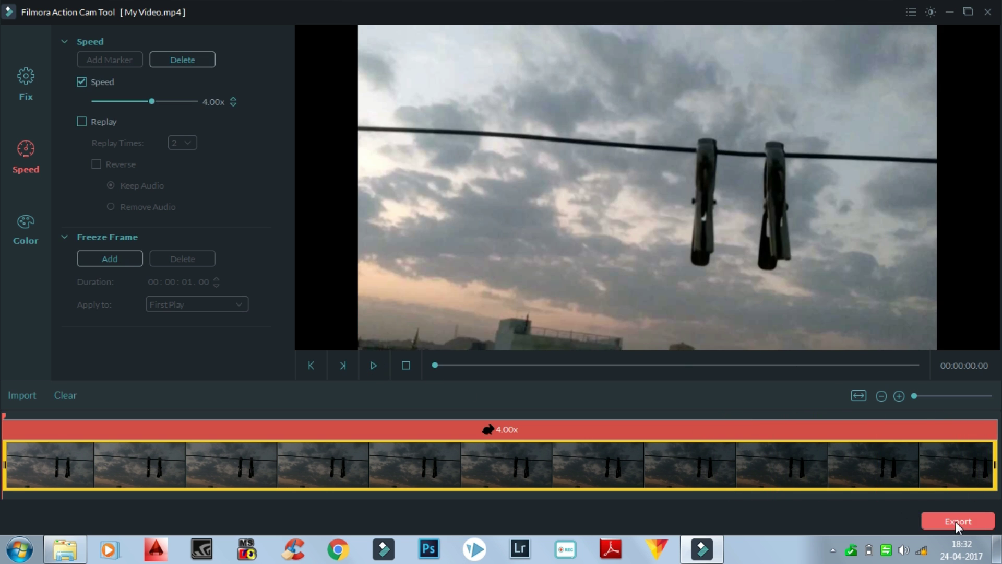
# Rename the export to 'timelapse', choose 1920*1080 resolution, and start the MP4 export
pyautogui.click(957, 522)
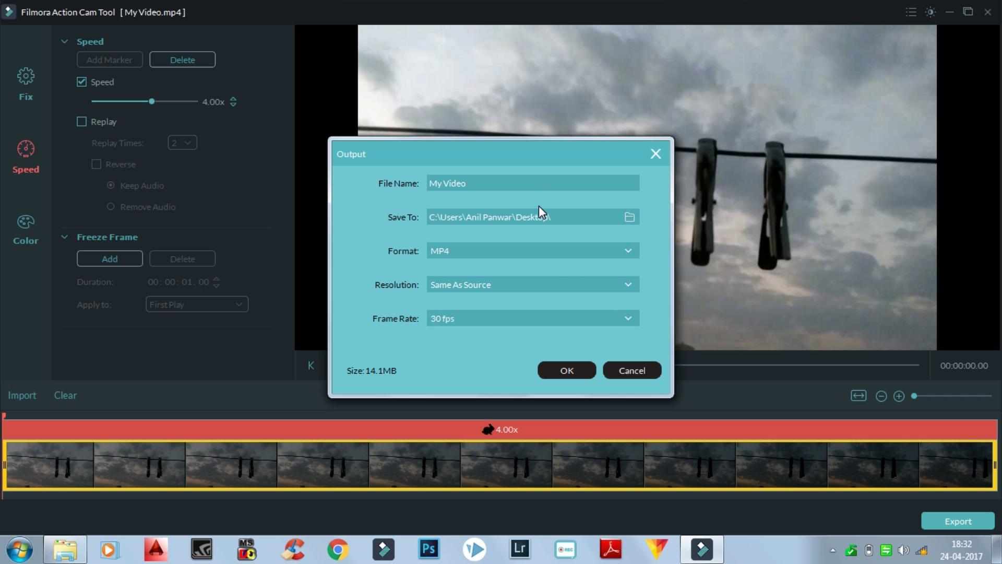
pyautogui.press('BackSpace')
pyautogui.press('BackSpace')
pyautogui.press('BackSpace')
pyautogui.press('BackSpace')
pyautogui.press('BackSpace')
pyautogui.press('BackSpace')
pyautogui.press('BackSpace')
pyautogui.press('BackSpace')
pyautogui.write('timelape')
pyautogui.press('BackSpace')
pyautogui.write('se')
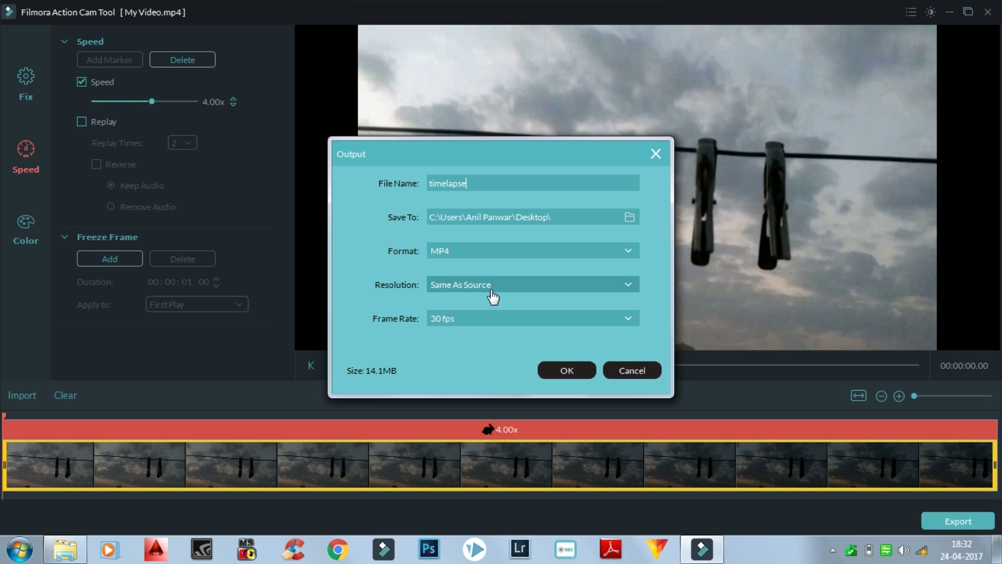
pyautogui.click(494, 293)
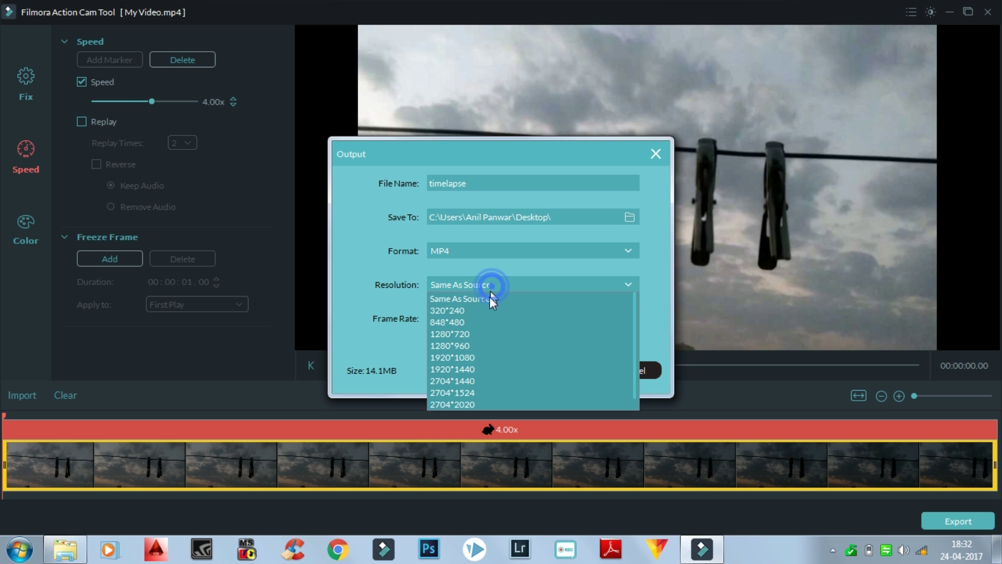
pyautogui.click(469, 356)
pyautogui.click(557, 370)
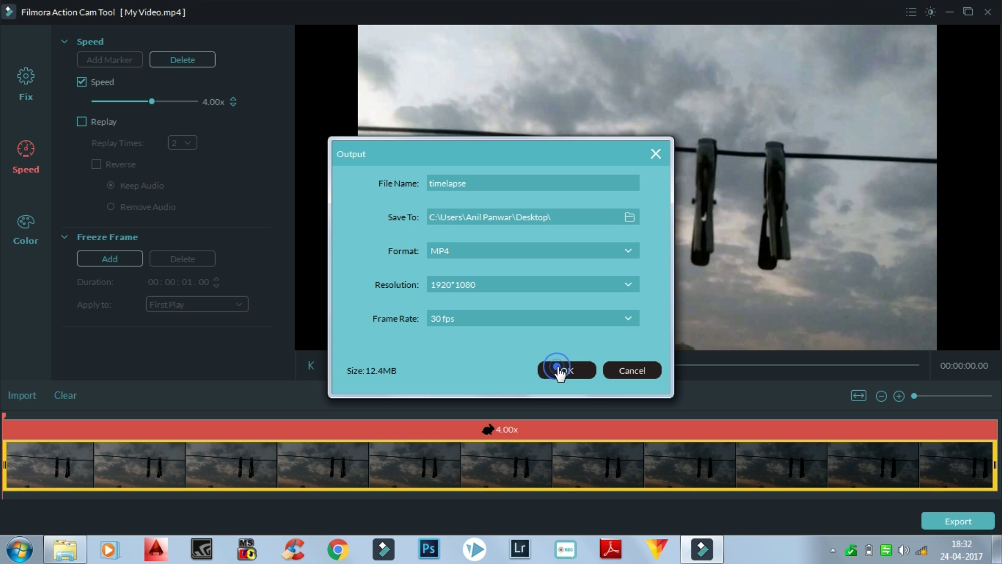